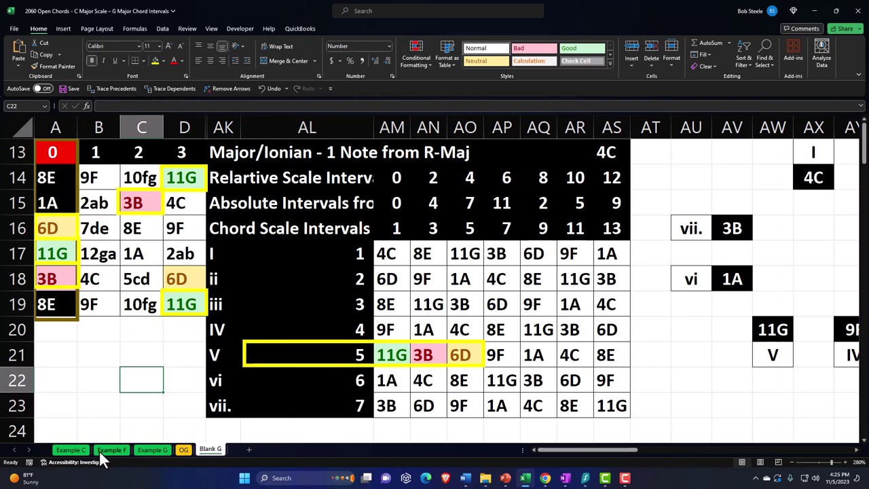
On the OG sheet, review the note number and letter key in AA:AC and the scale's starting note number in AG2
left_click(184, 450)
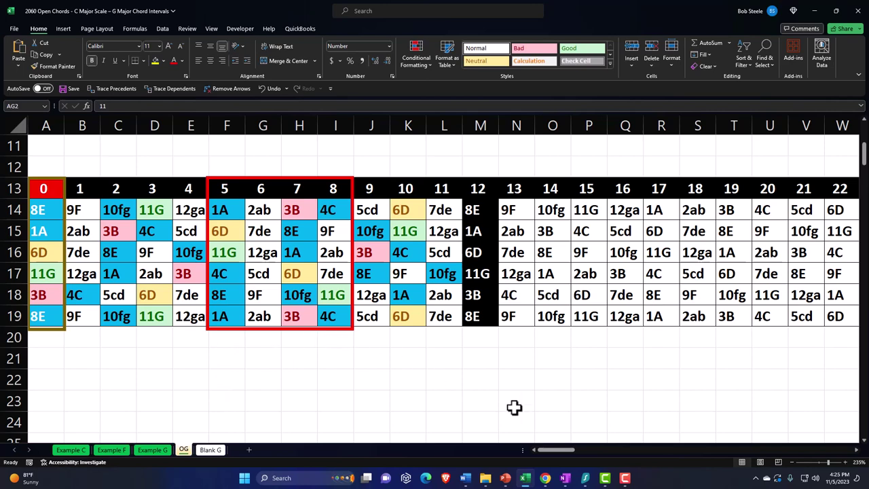
left_click_drag(552, 450, 582, 450)
scroll(502, 364, "up", 3)
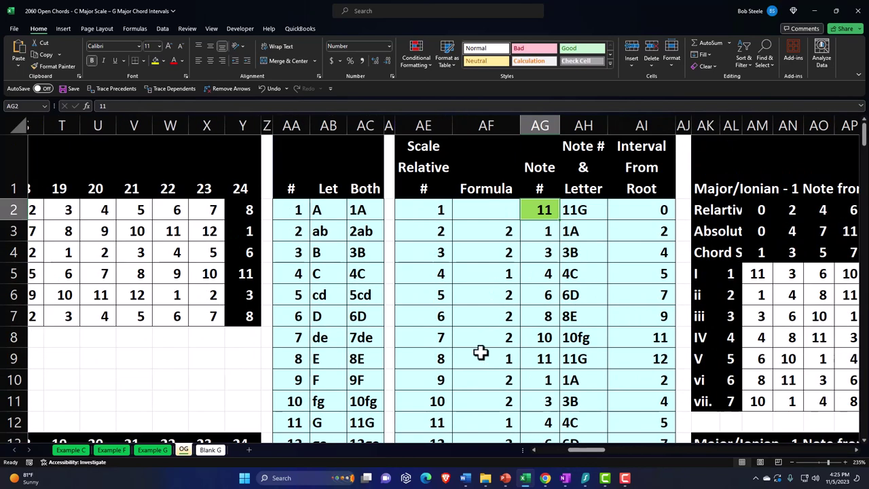
left_click(327, 191)
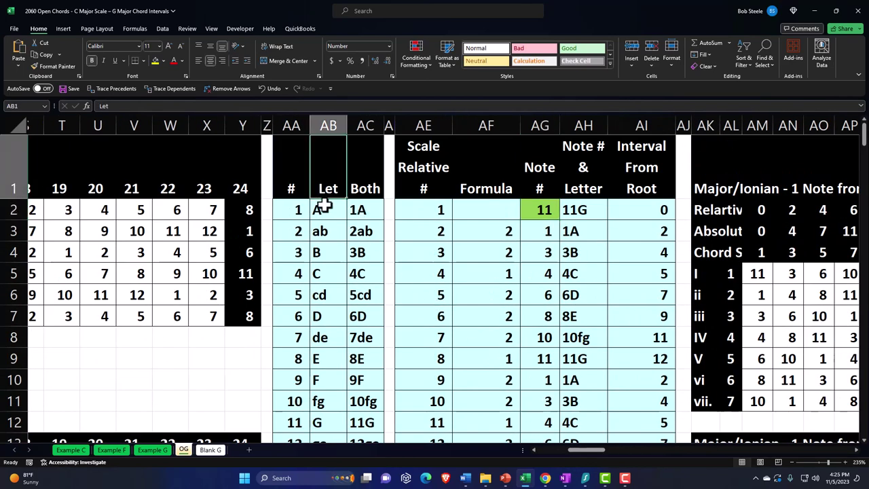
left_click(317, 211)
left_click(295, 209)
left_click(359, 208)
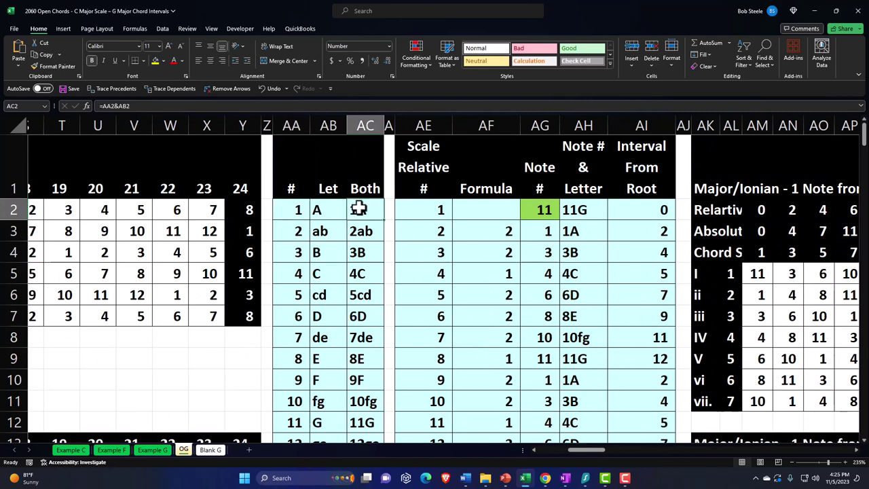
key("Right")
key("Right")
key("Right")
key("Right")
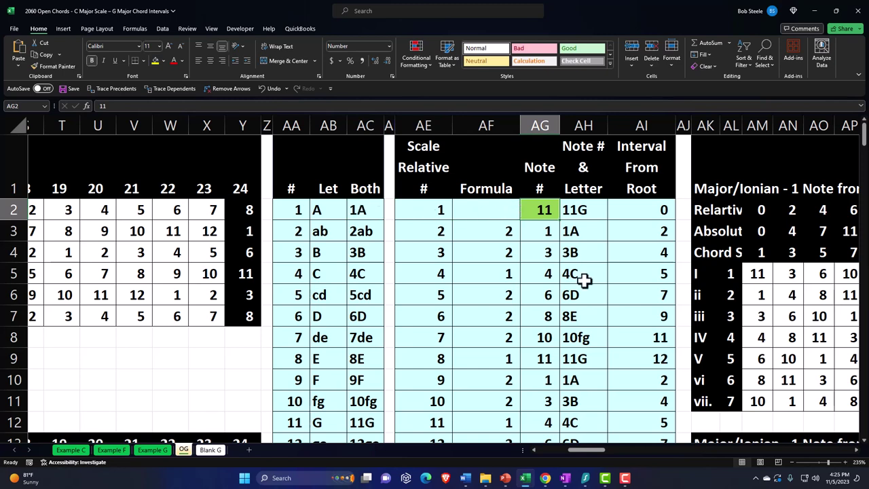
Examine the OG sheet's lettered Major/Ionian chord table, covering the root notes in AM17:AM23 and the I chord in AM17:AO17
left_click_drag(594, 451, 607, 448)
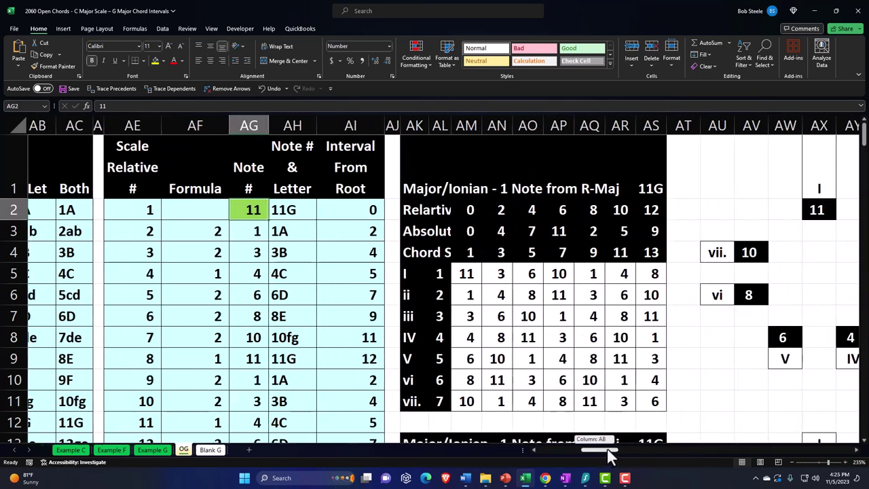
scroll(607, 421, "down", 2)
scroll(607, 422, "down", 2)
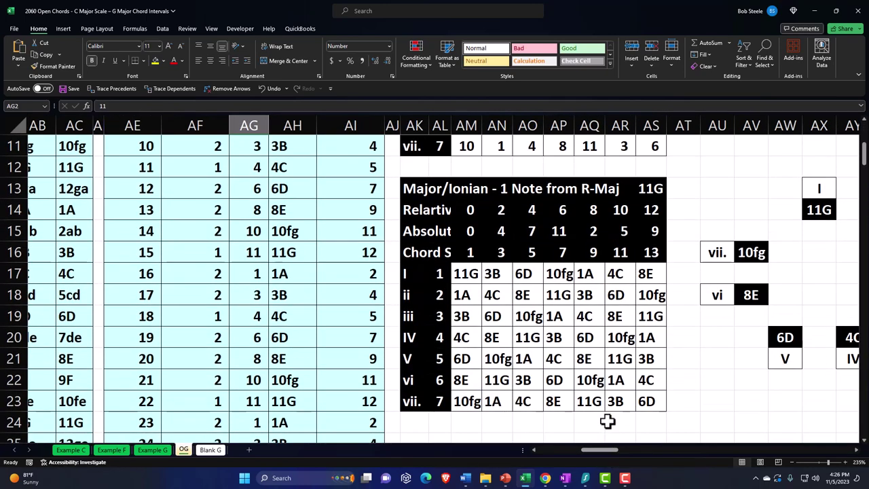
left_click_drag(459, 275, 463, 400)
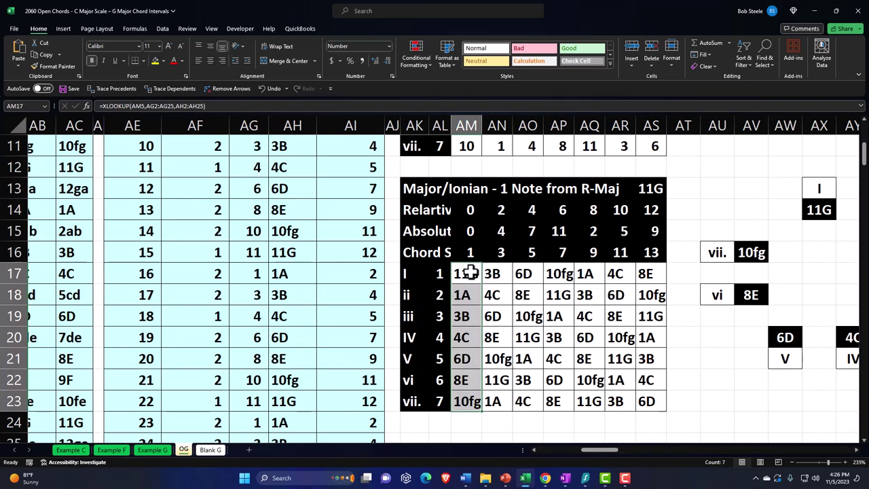
left_click_drag(471, 273, 522, 274)
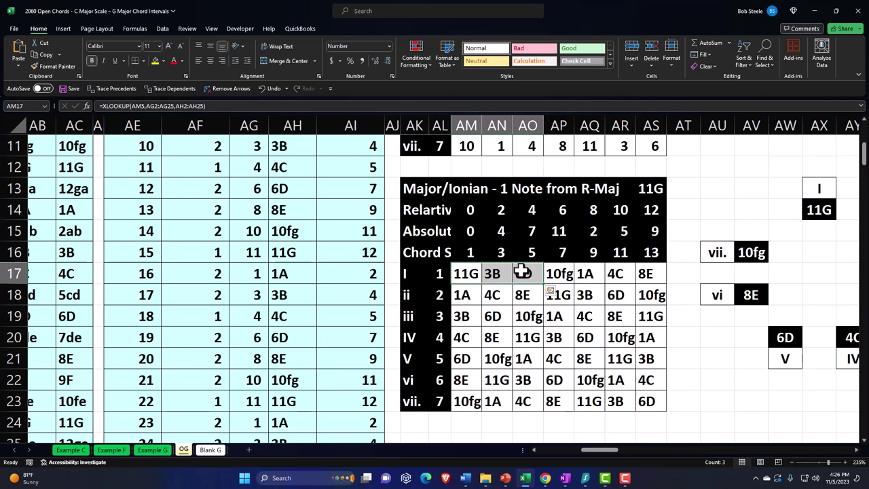
On the Example C sheet, examine the C chord's notes across frets 0 to 3 and its lower fretboard copy
left_click(71, 450)
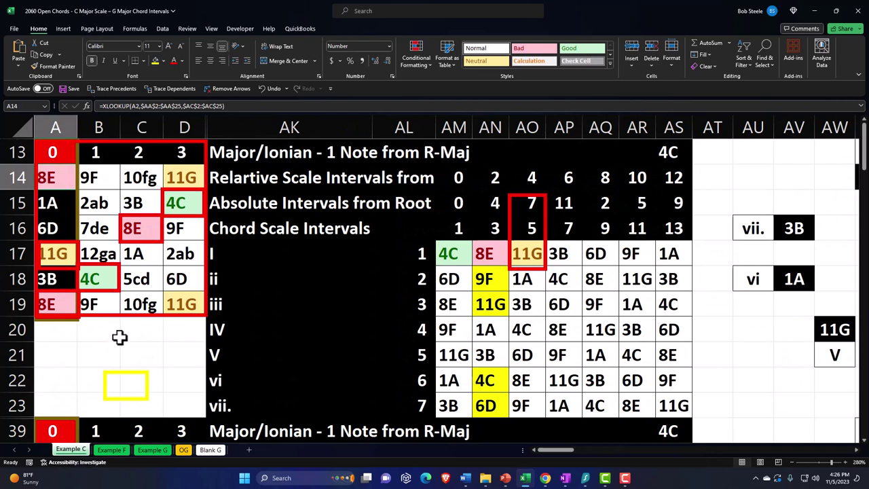
left_click(53, 152)
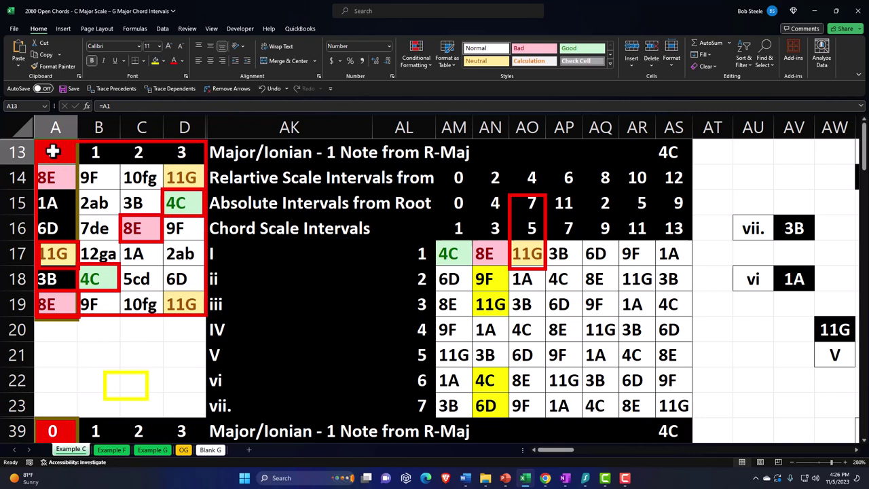
left_click_drag(53, 151, 177, 152)
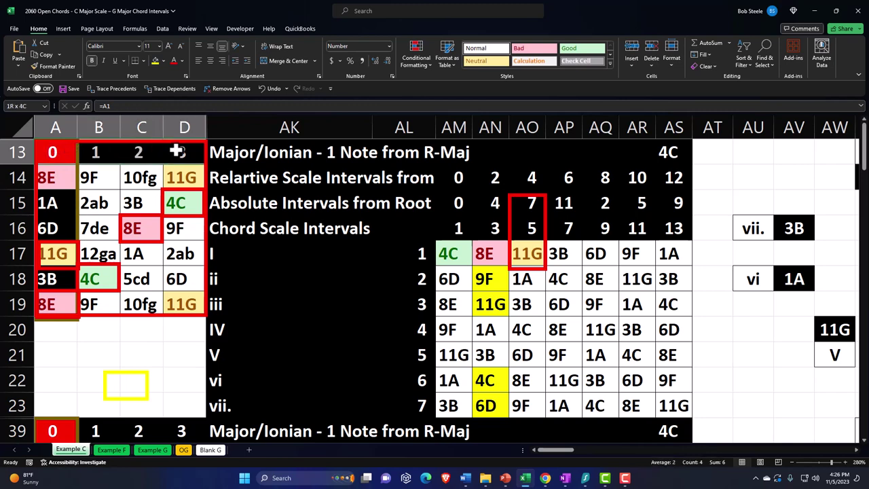
left_click(185, 202)
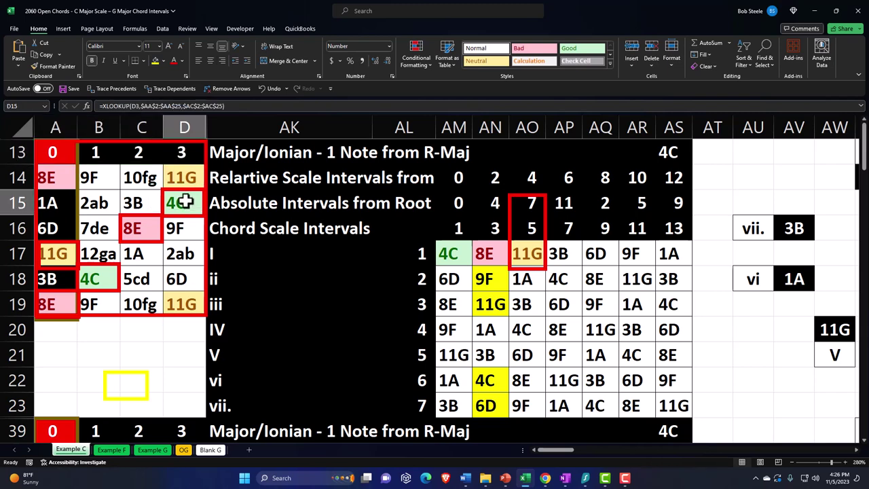
scroll(185, 202, "down", 3)
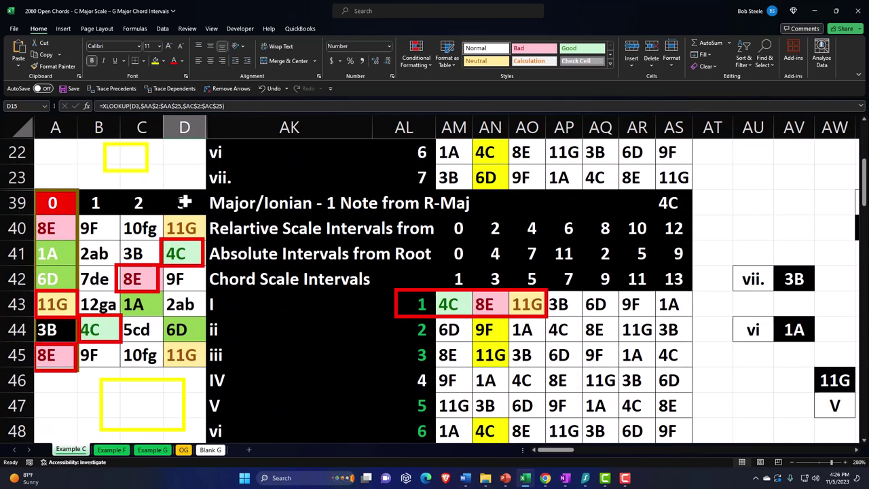
scroll(184, 202, "up", 3)
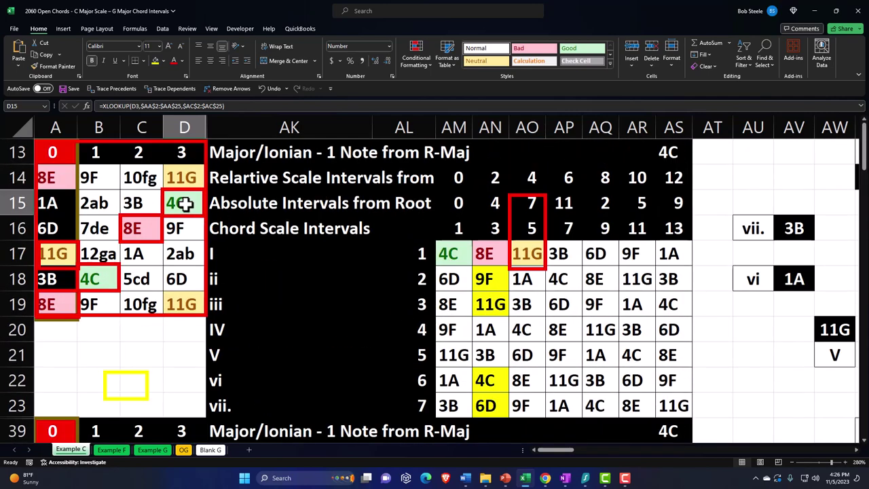
On the Example F sheet, trace the scale degrees in column AL from 1 through 4 and on to 5
left_click(112, 451)
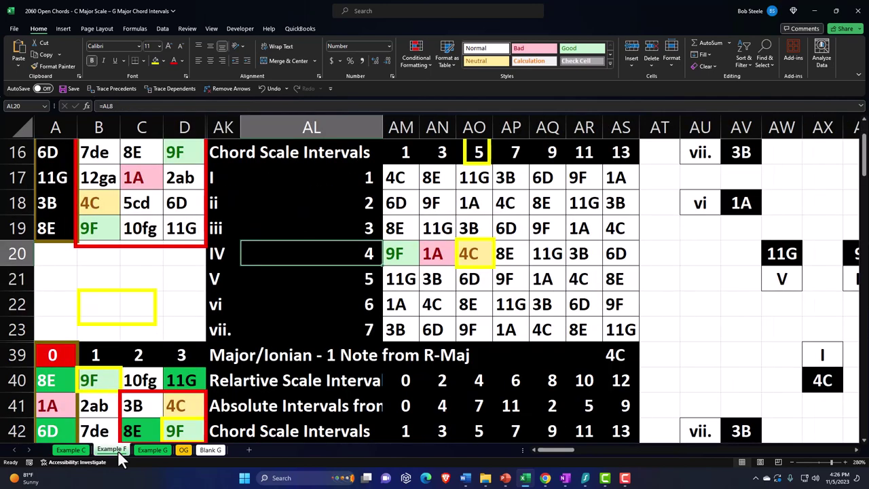
left_click(365, 177)
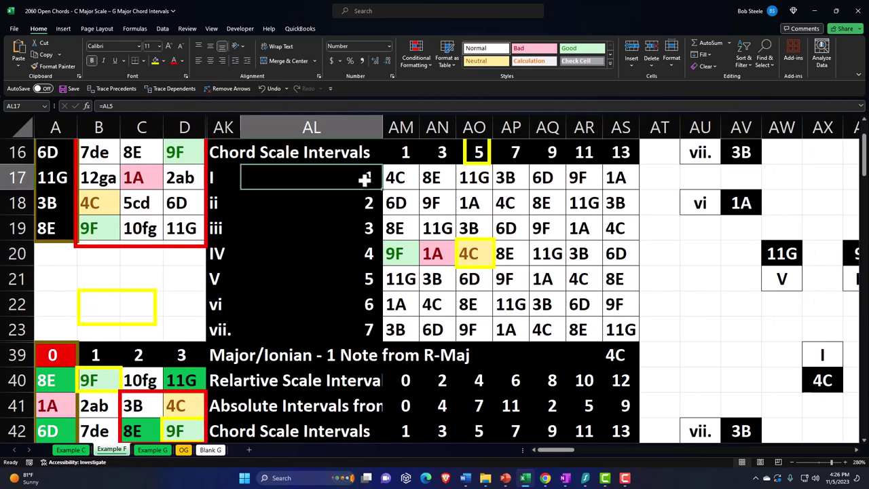
left_click(355, 253)
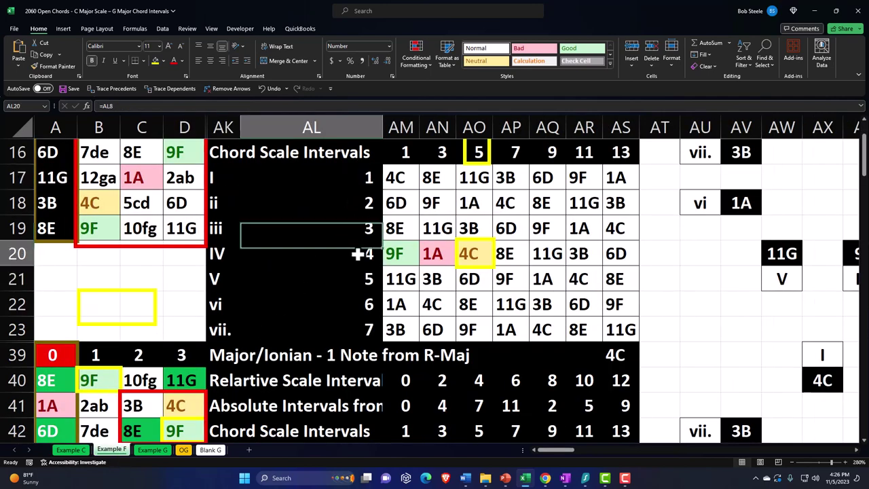
left_click(368, 178)
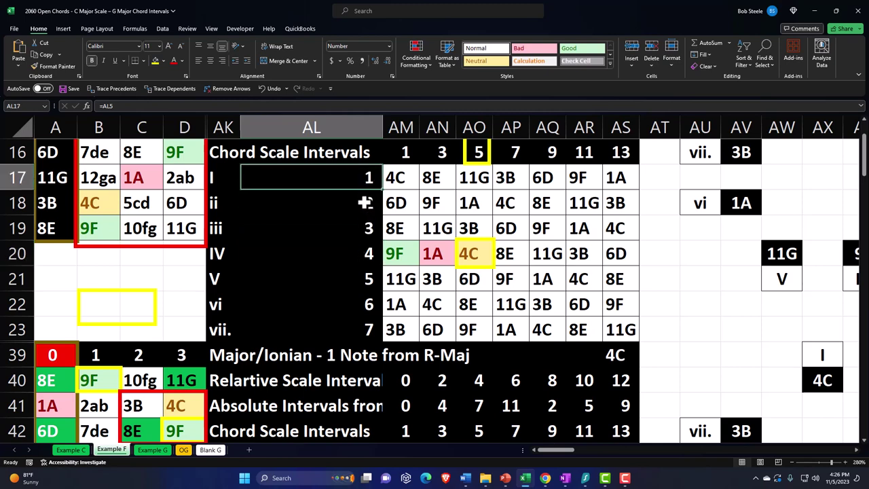
left_click(364, 202)
left_click(361, 224)
left_click(360, 245)
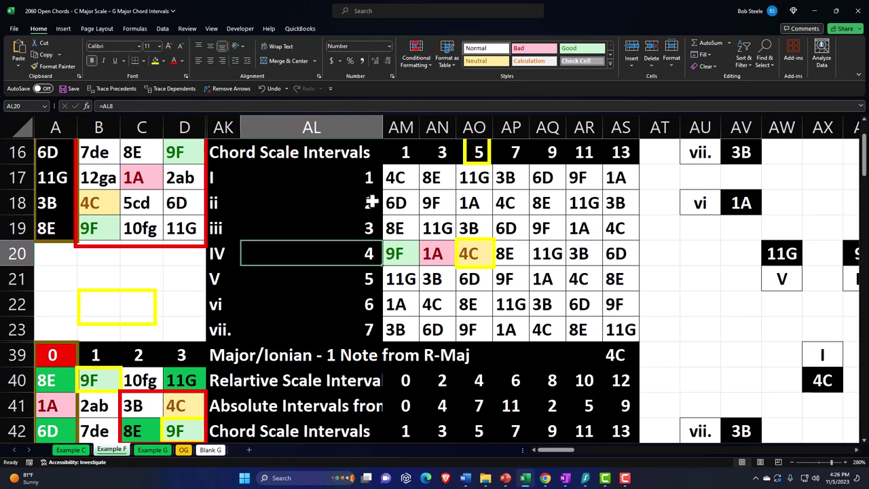
left_click(365, 177)
left_click(365, 250)
left_click(364, 284)
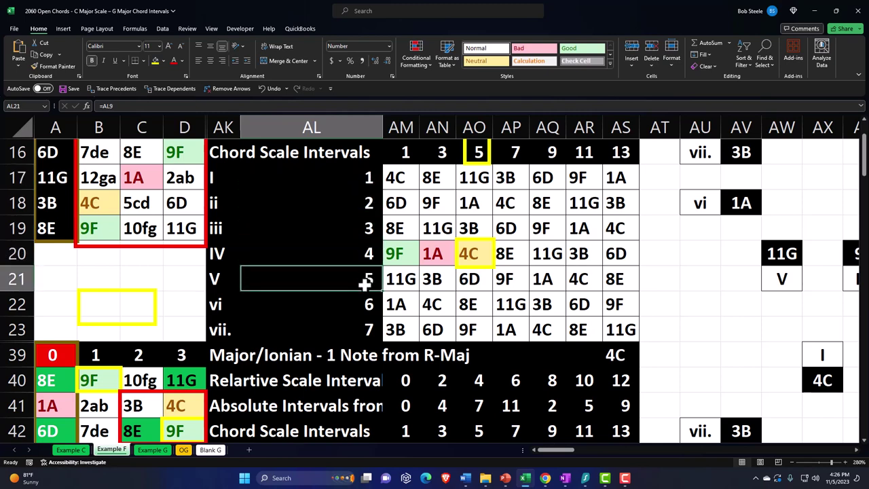
Review the I, IV and V Roman numerals in column AK of the Example F chord table
scroll(364, 284, "up", 1)
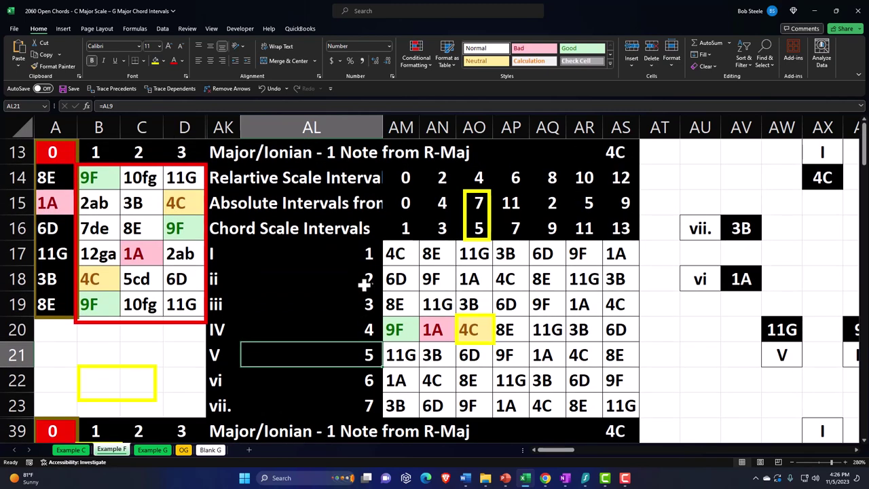
left_click(218, 254)
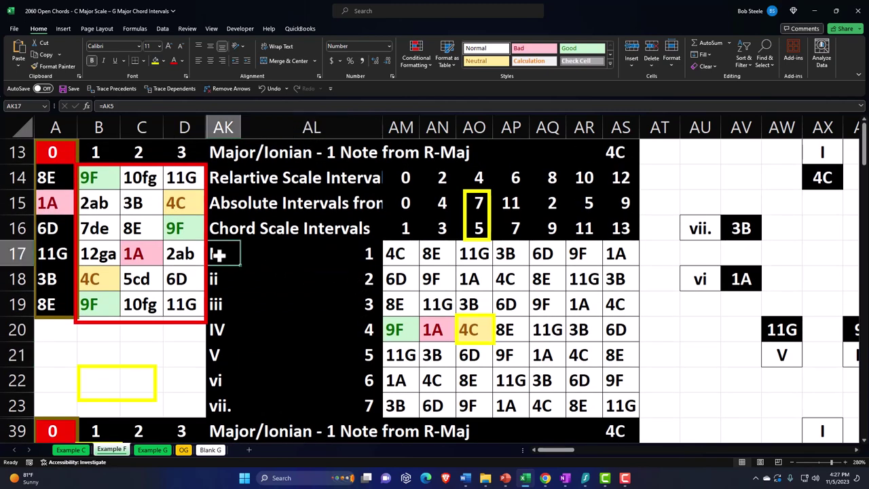
left_click(218, 330)
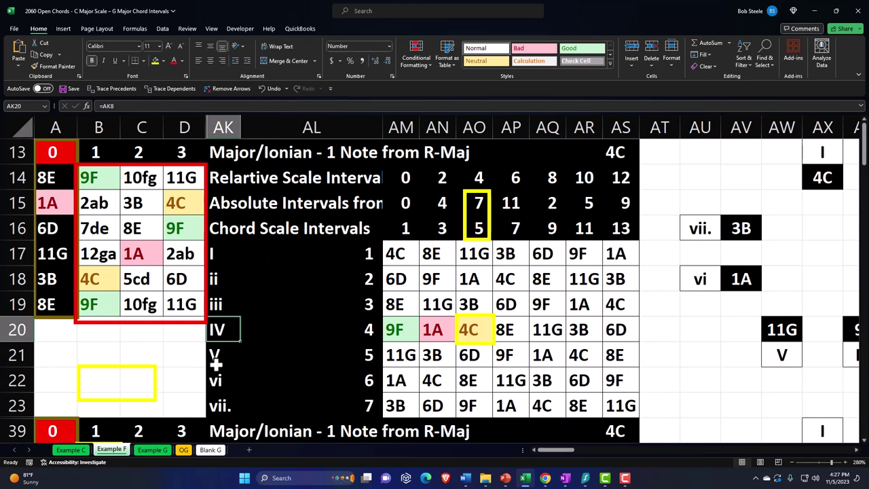
left_click(216, 362)
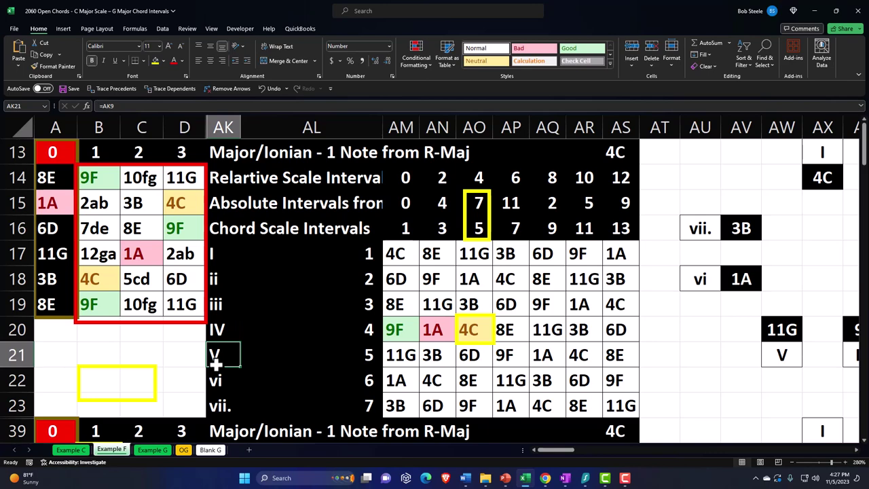
On the Example G sheet, examine the fretboard starting at row 39 and its highlighted V chord row
left_click(159, 449)
scroll(249, 363, "down", 1)
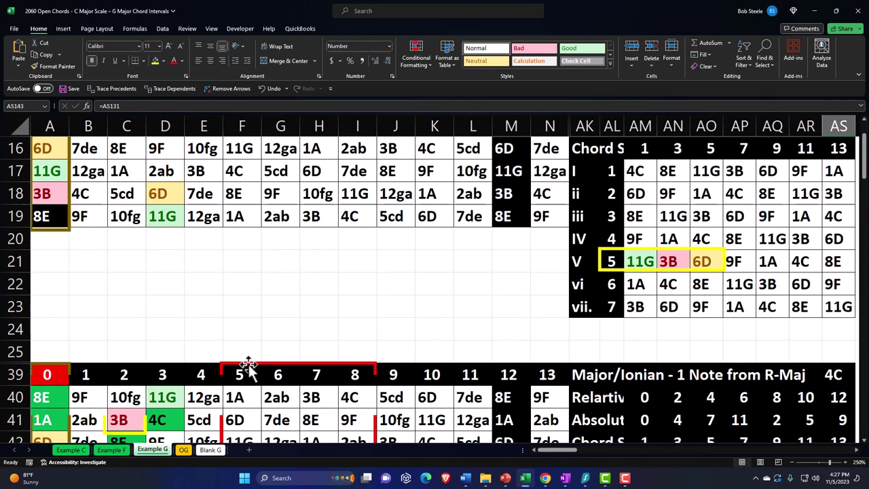
scroll(249, 367, "down", 3)
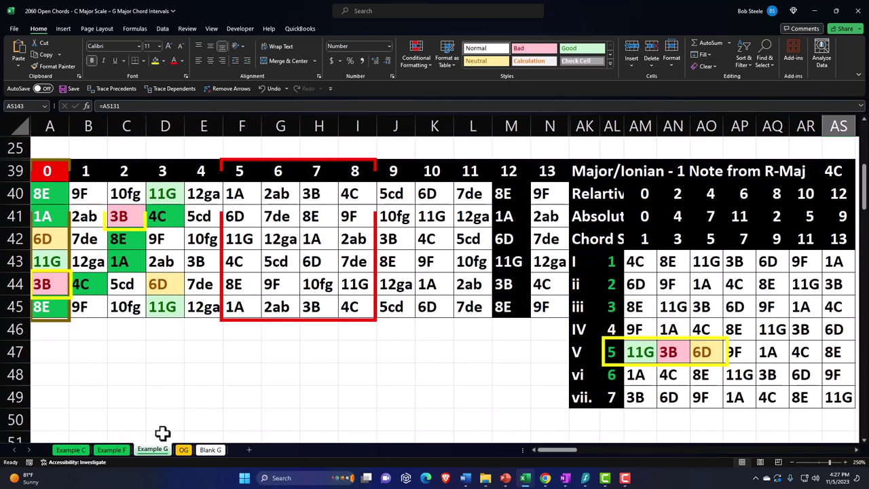
On the Blank G sheet, review the open-position fretboard in A13:D19, the key in AS13 and the V chord row
left_click(220, 454)
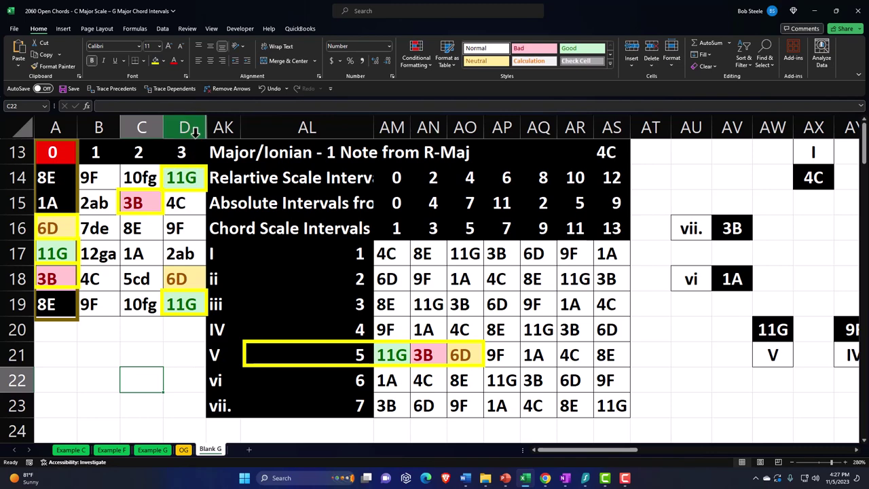
left_click_drag(54, 151, 188, 306)
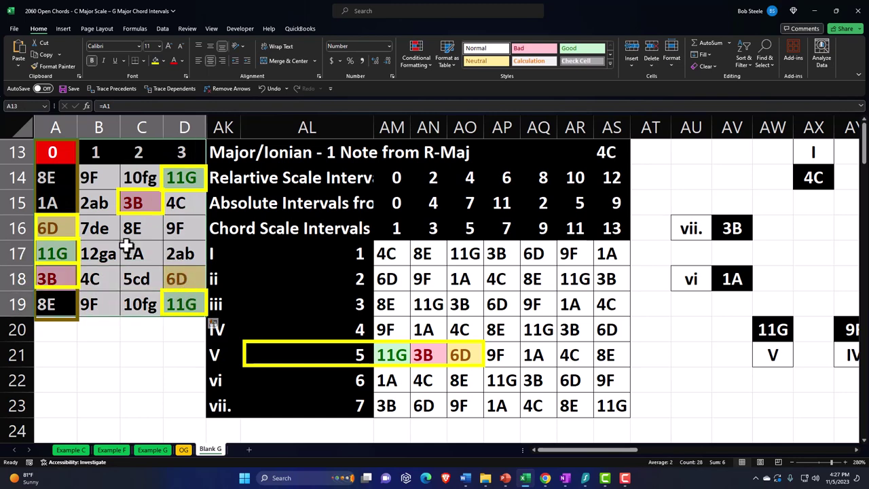
left_click(65, 177)
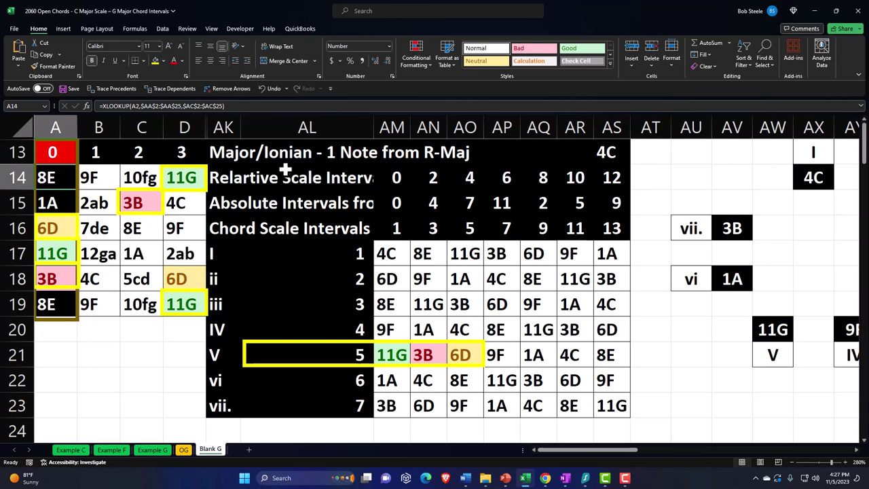
left_click(603, 151)
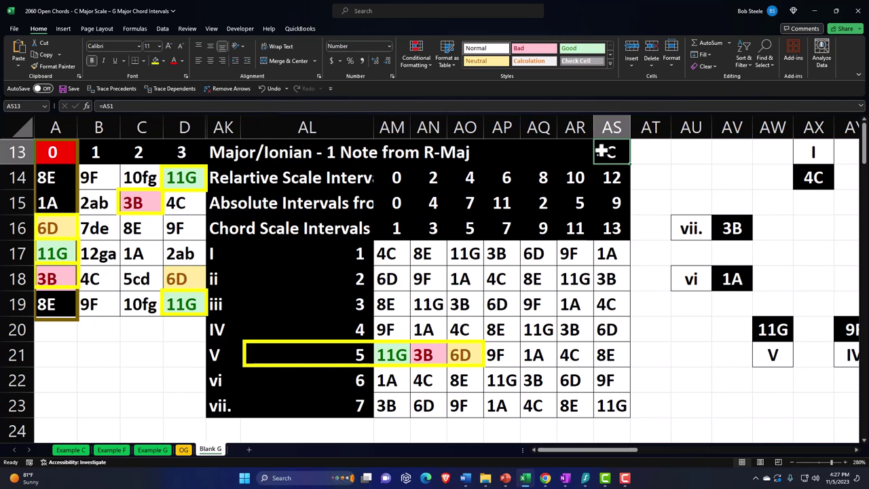
left_click(323, 353)
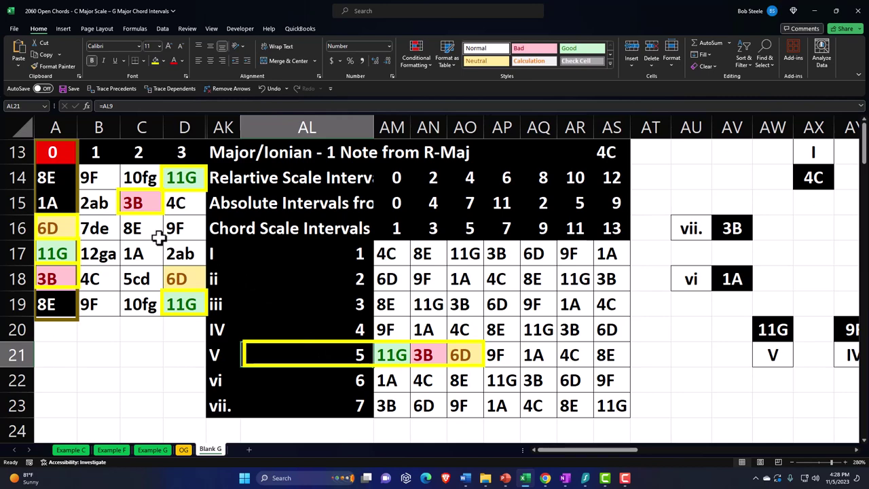
Look over the Blank G fretboard copies starting at rows 39 and 65, and return to the one at row 13
scroll(159, 238, "down", 5)
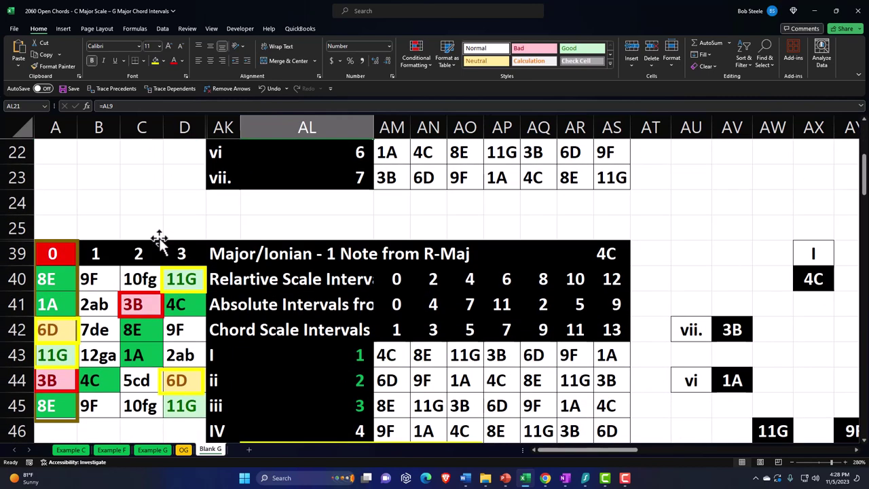
scroll(159, 238, "down", 1)
scroll(574, 199, "down", 1)
scroll(575, 199, "down", 4)
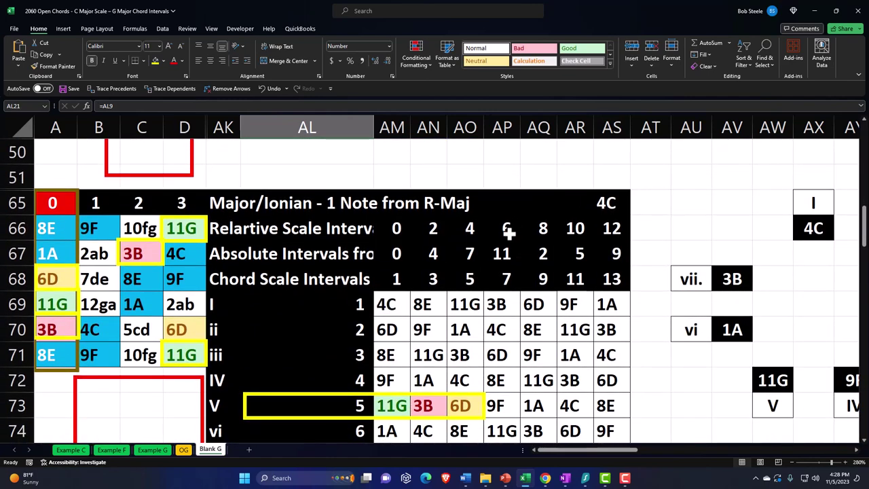
scroll(507, 232, "up", 10)
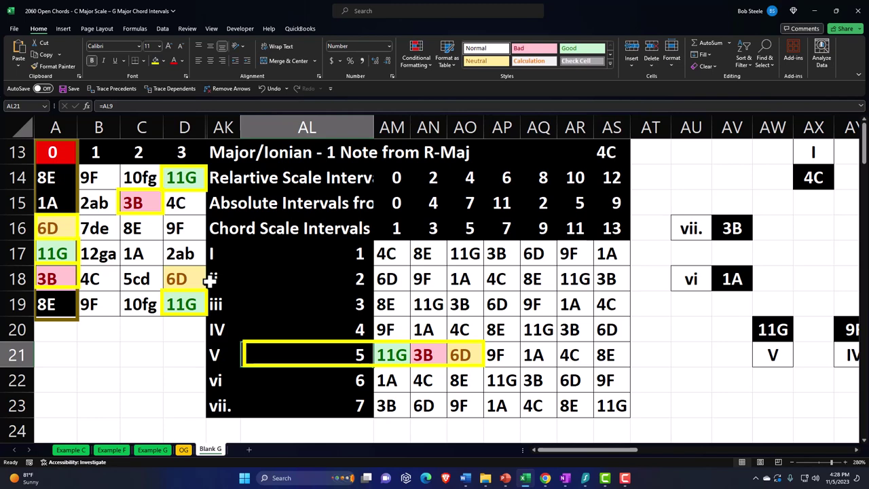
Review the chord table's scale degree numbers in AL17:AL23 and their Roman numerals in AK17:AK23
left_click(352, 252)
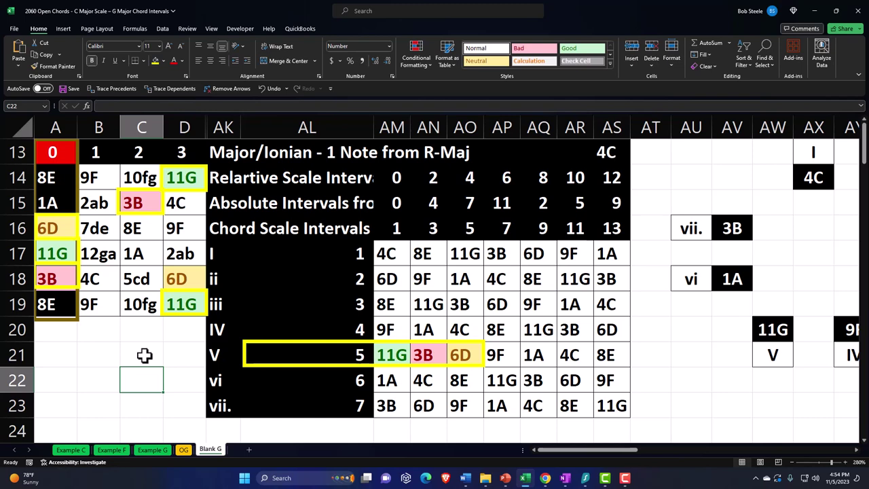
left_click(149, 231)
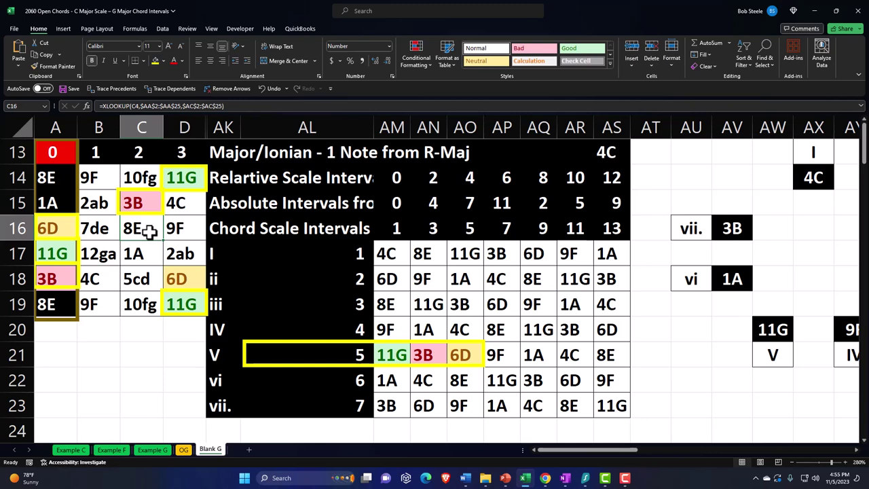
left_click_drag(355, 252, 356, 399)
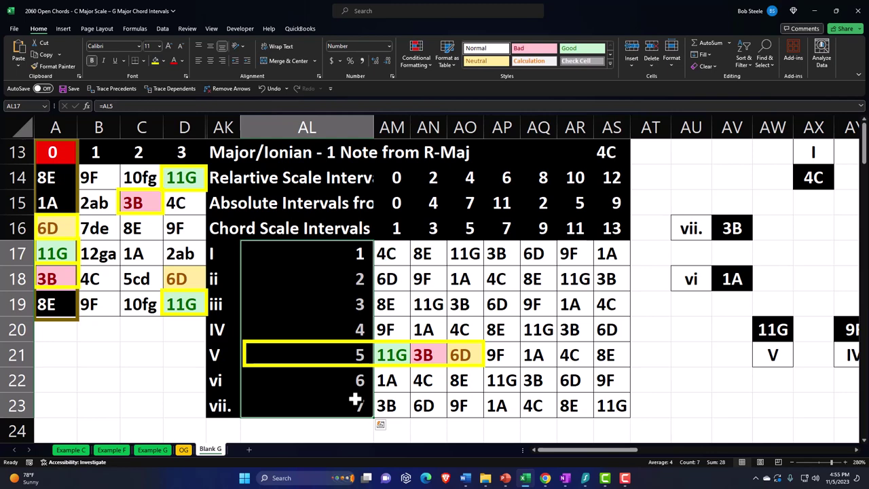
left_click_drag(230, 264, 215, 399)
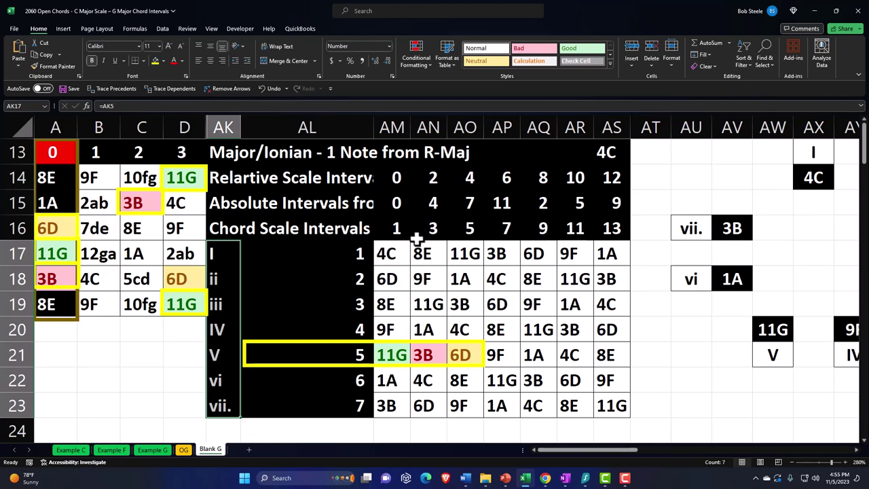
Review the chord scale intervals in AM16:AS16 and the absolute intervals in AM15:AS15
left_click_drag(400, 229, 601, 224)
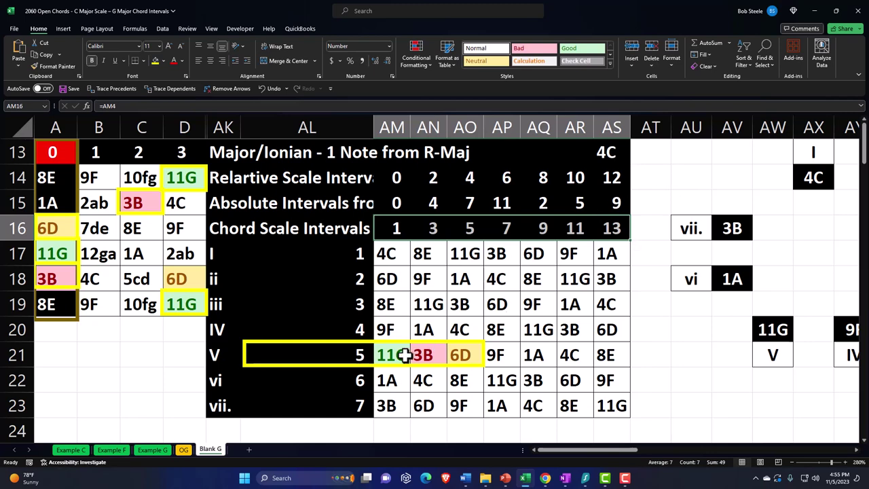
left_click_drag(401, 204, 621, 194)
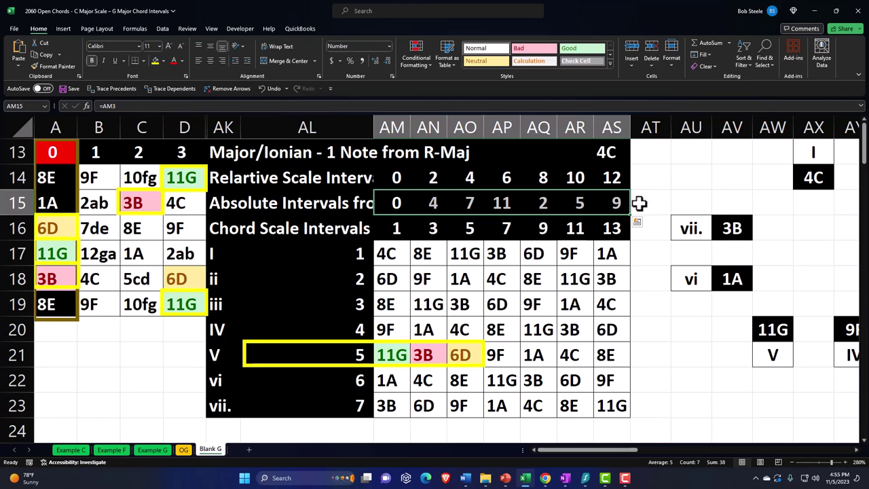
left_click(144, 344)
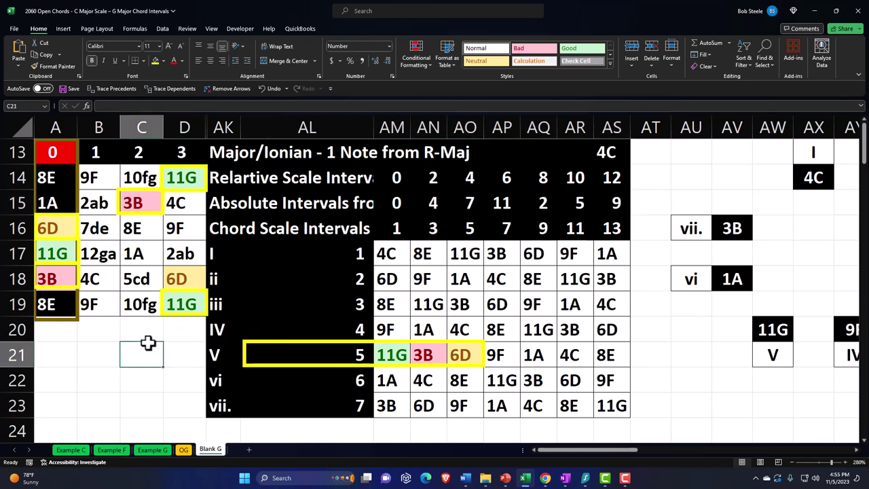
On the OG sheet, set the starting note number in AG2 to 4
left_click(183, 449)
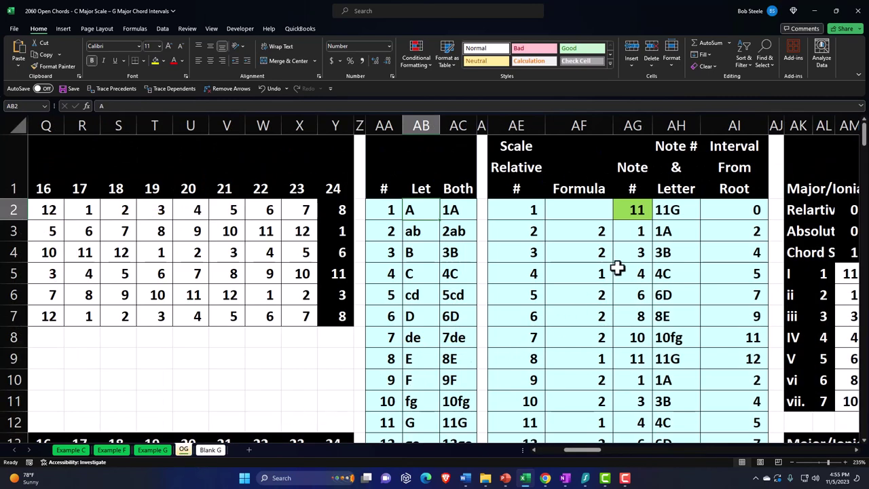
left_click(631, 211)
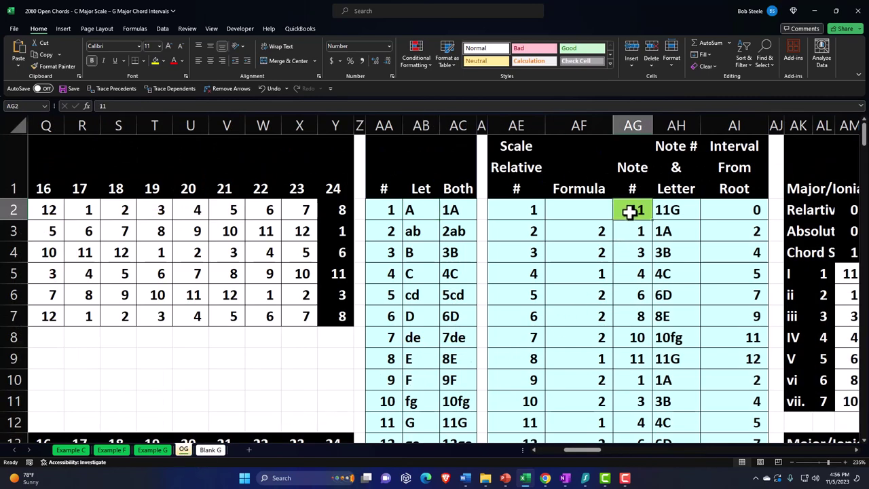
type("4")
key("Return")
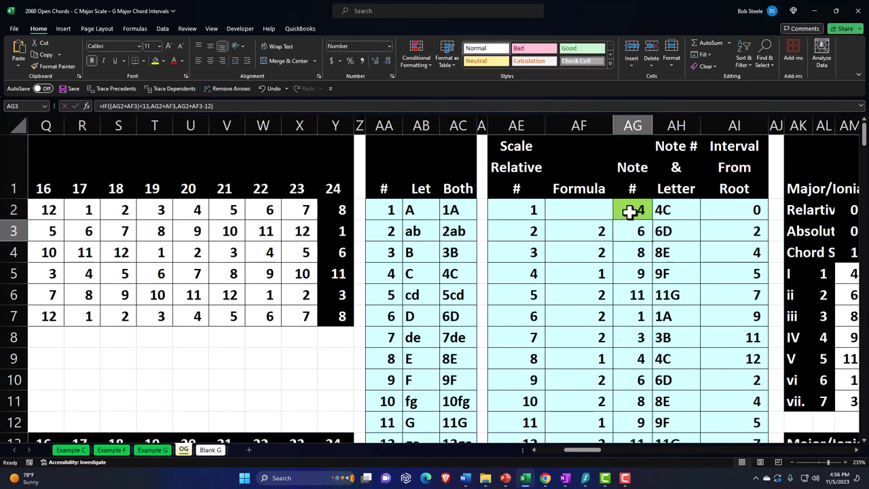
Walk through the note letters in column AB from AB2 down to the repeated A in AB14, and return to AB2
left_click(419, 211)
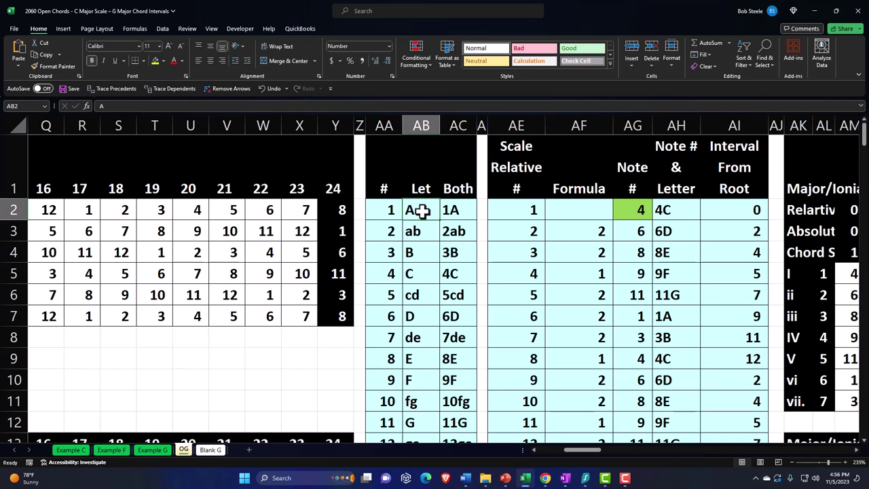
key("Down")
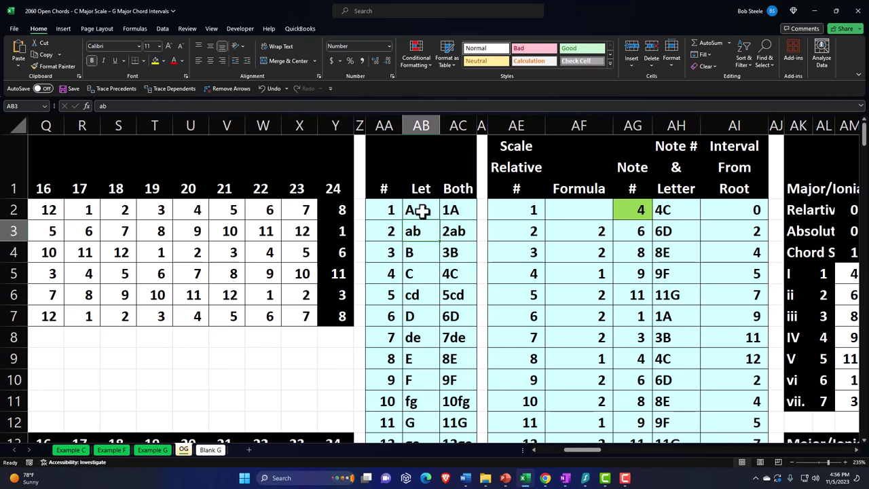
key("Down")
key("Down")
key("Down")
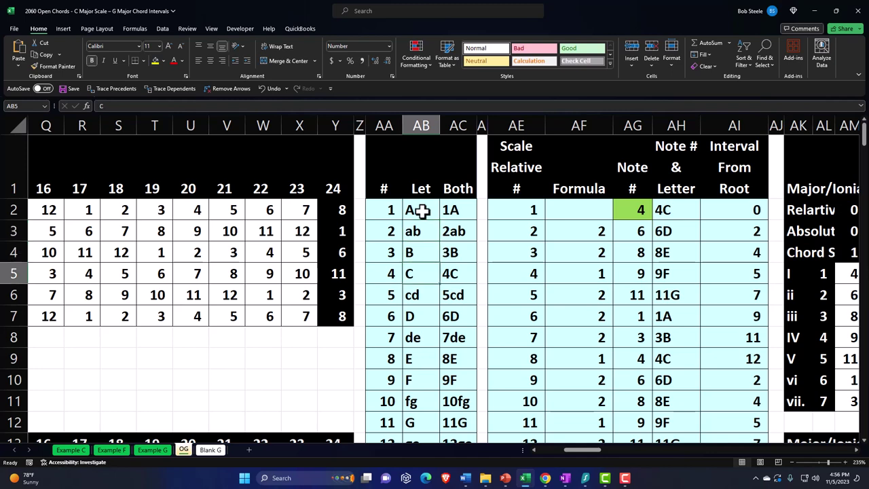
key("Down")
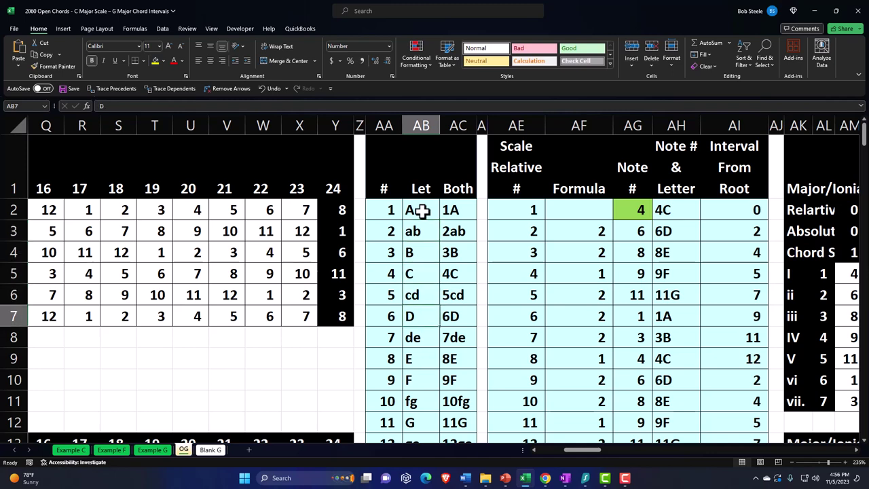
key("Down")
key("Down")
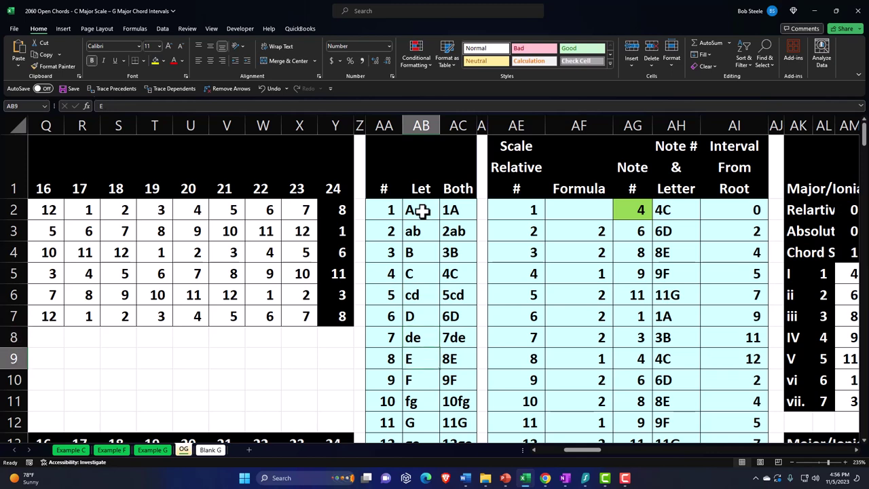
key("Down")
key("Down")
key("Down")
key("Down")
key("Down")
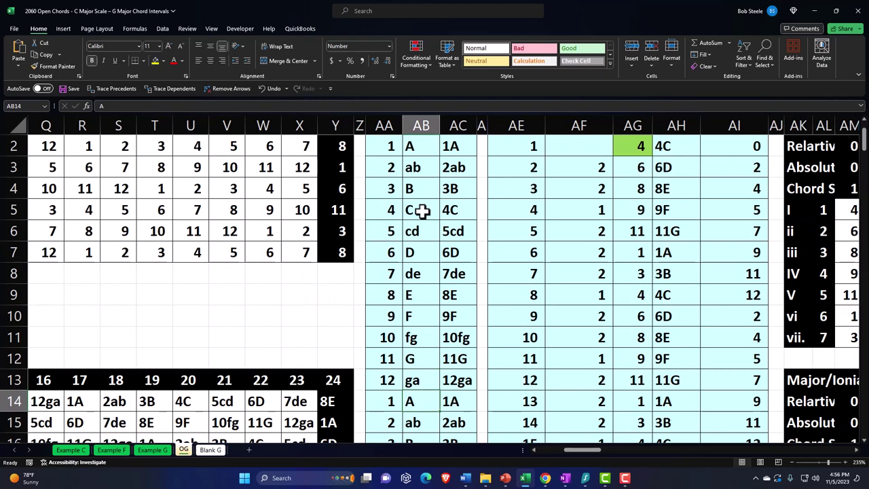
scroll(422, 211, "up", 1)
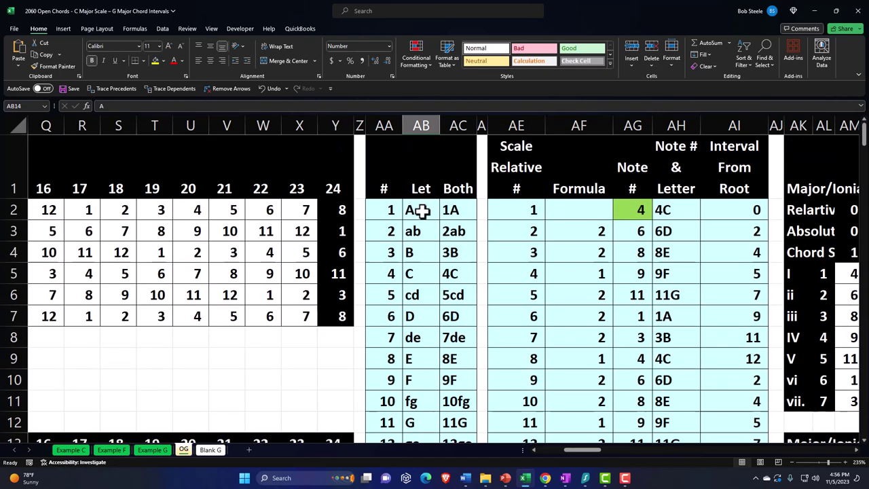
left_click(423, 211)
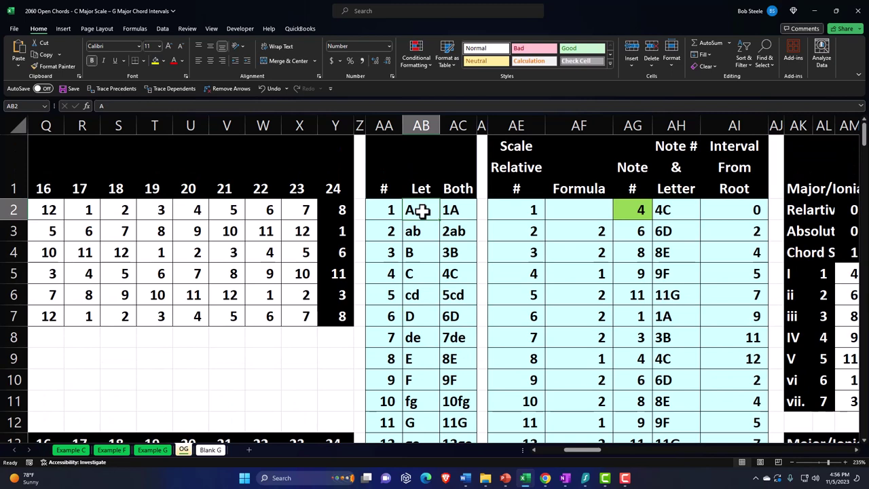